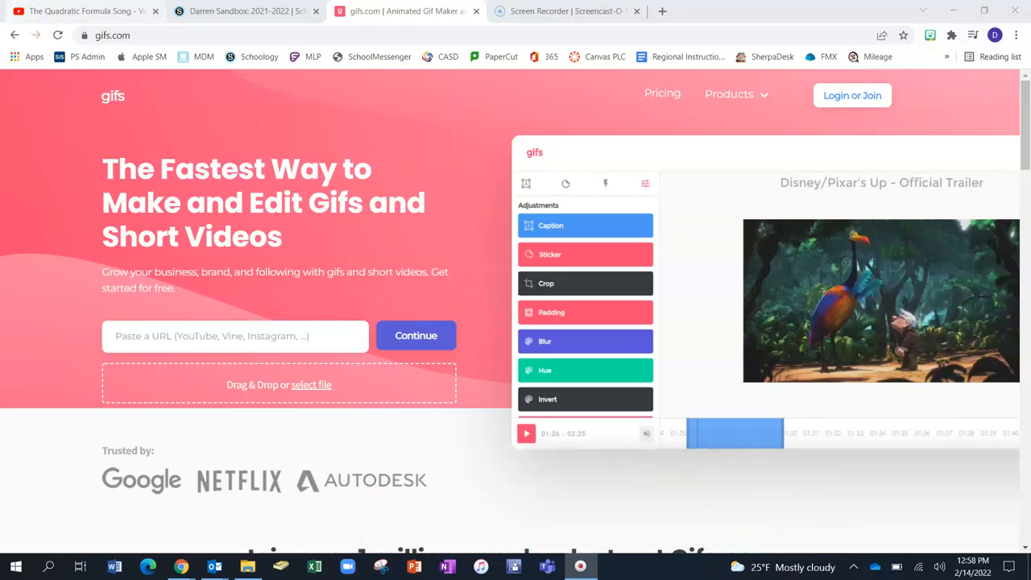
# Switch to the YouTube page of The Quadratic Formula Song and copy the video's web address.
pyautogui.click(58, 10)
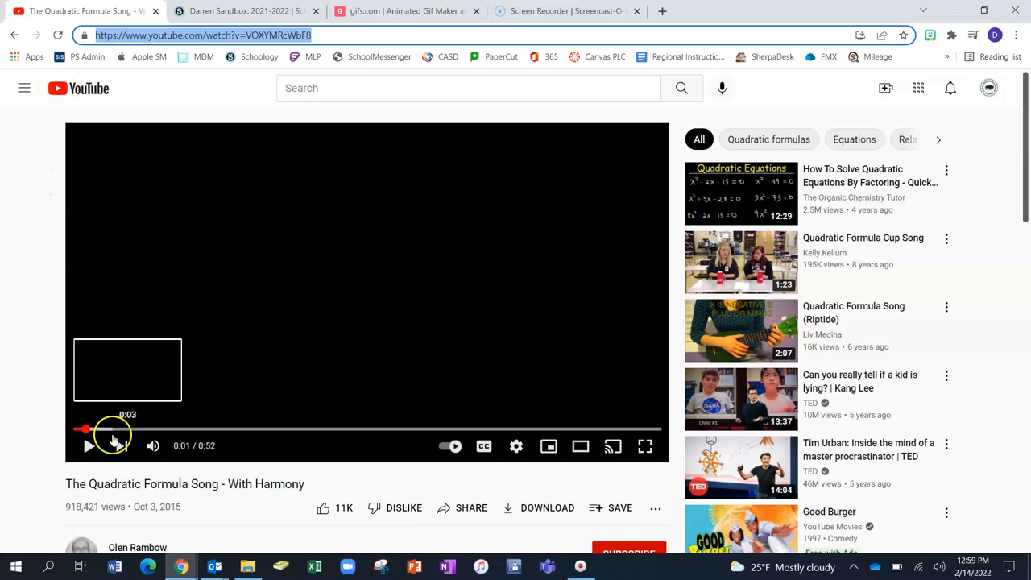
pyautogui.rightClick(212, 39)
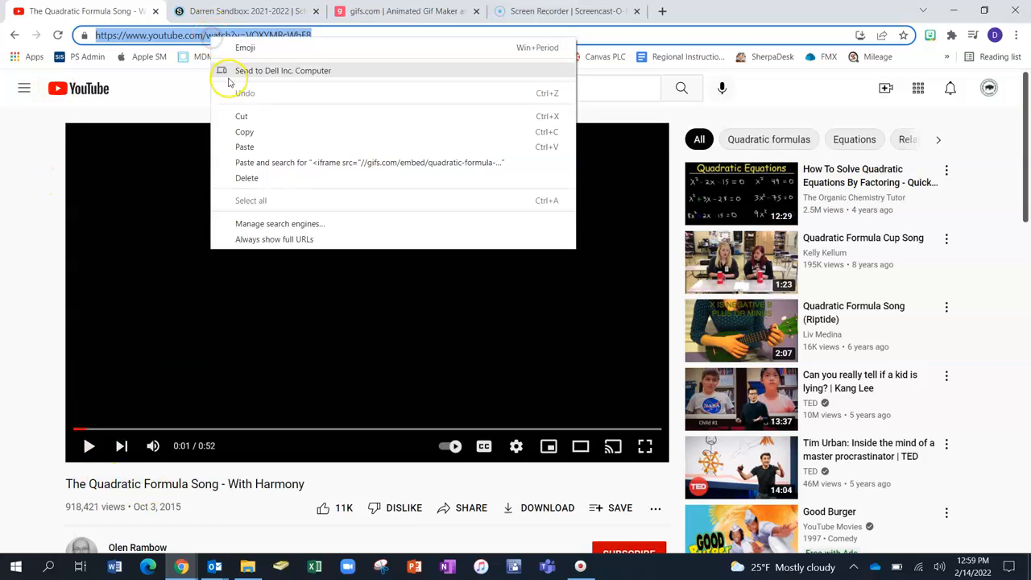
pyautogui.click(244, 133)
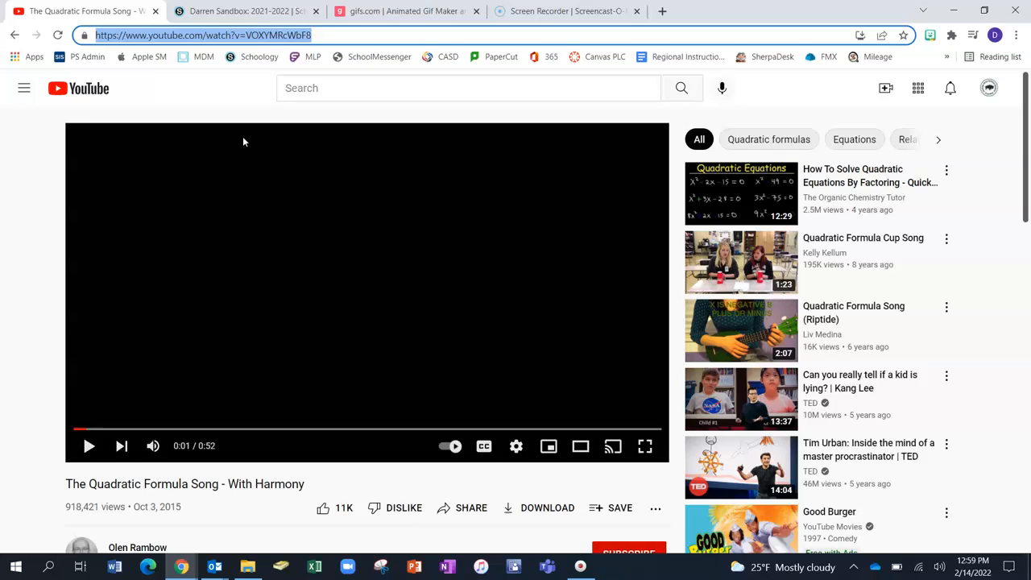
pyautogui.click(174, 292)
# Switch to gifs.com and load the copied YouTube link as the source video for a new GIF.
pyautogui.click(382, 12)
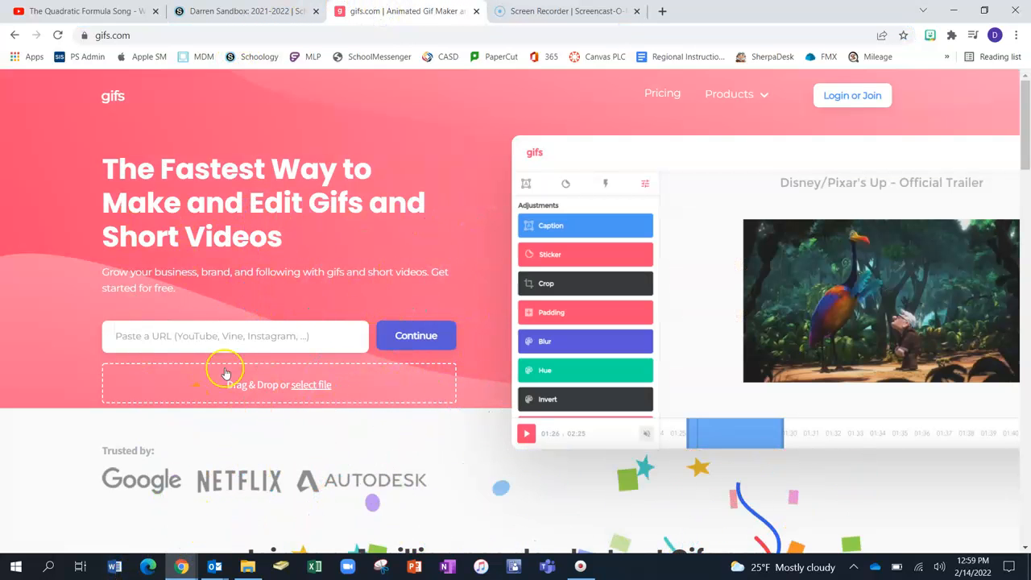
pyautogui.click(254, 339)
pyautogui.hotkey('ctrl', 'v')
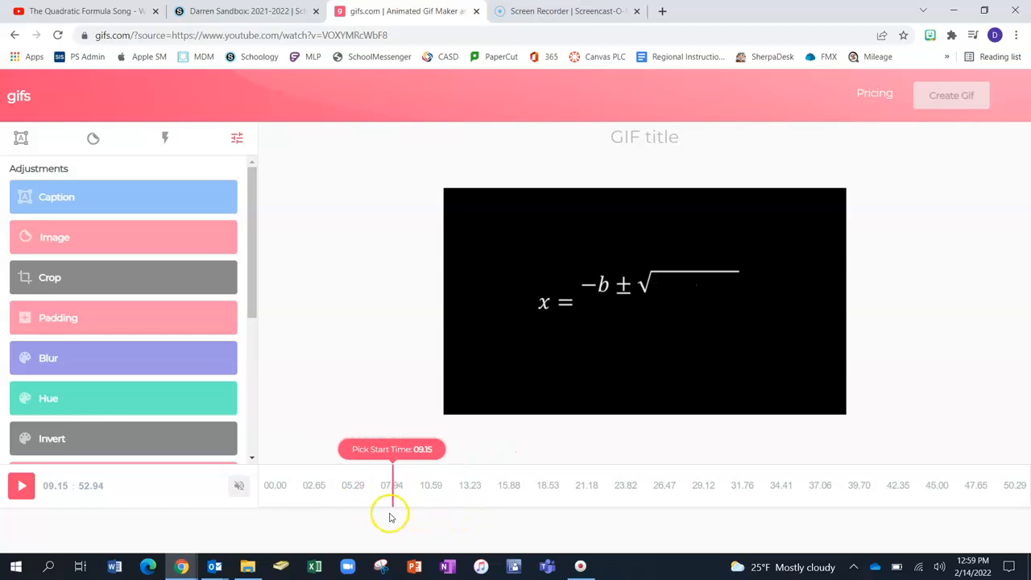
# Select the section of the video from 04.08 to 14.63 seconds as the GIF's clip range.
pyautogui.click(321, 495)
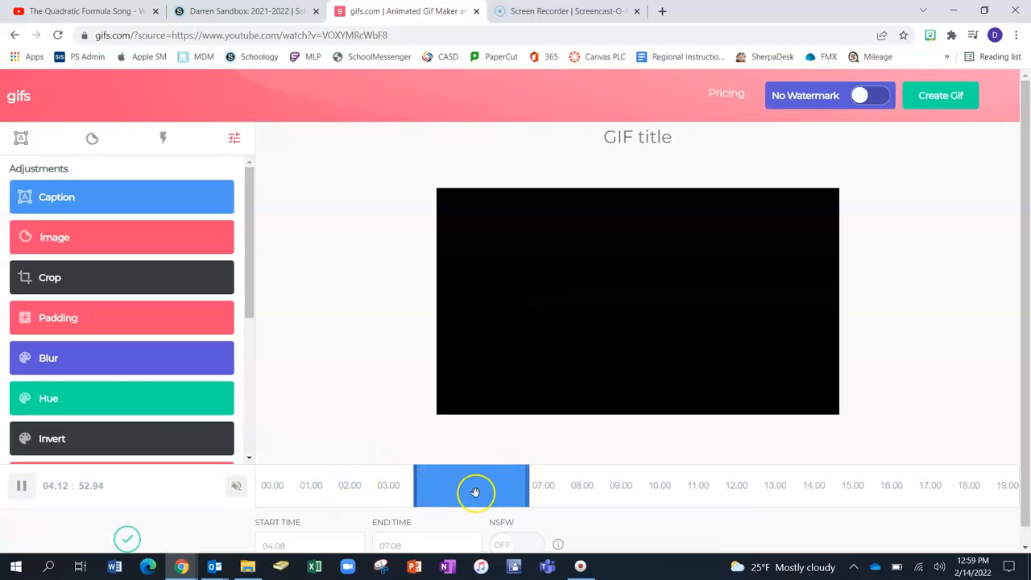
pyautogui.click(456, 492)
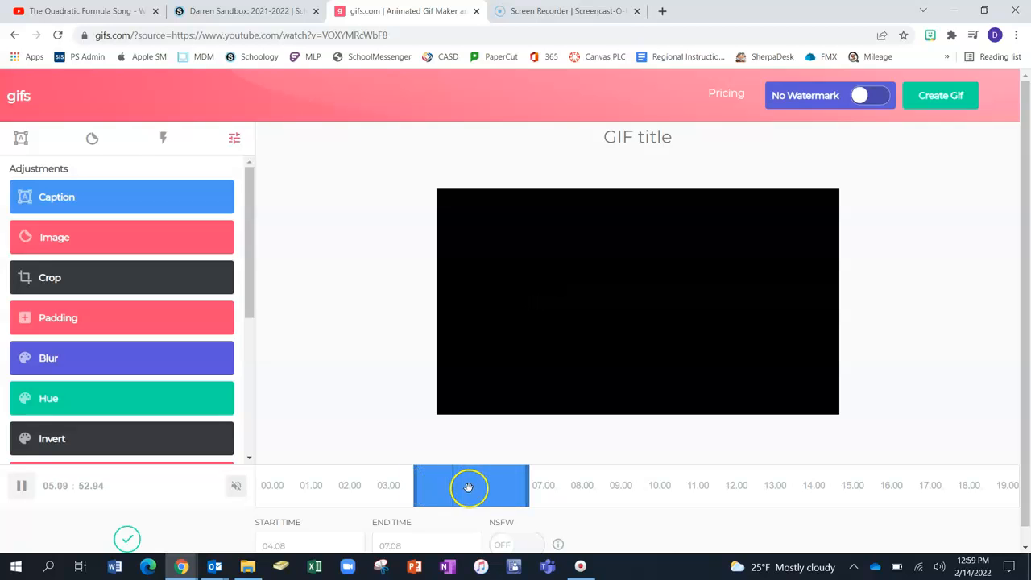
pyautogui.click(523, 490)
pyautogui.moveTo(528, 490); pyautogui.dragTo(822, 488)
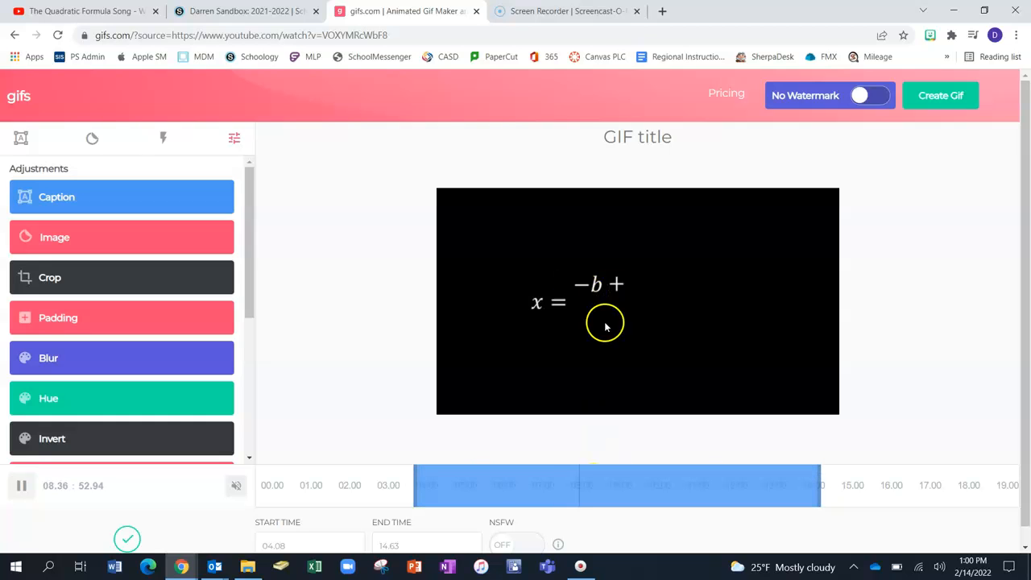
pyautogui.click(238, 488)
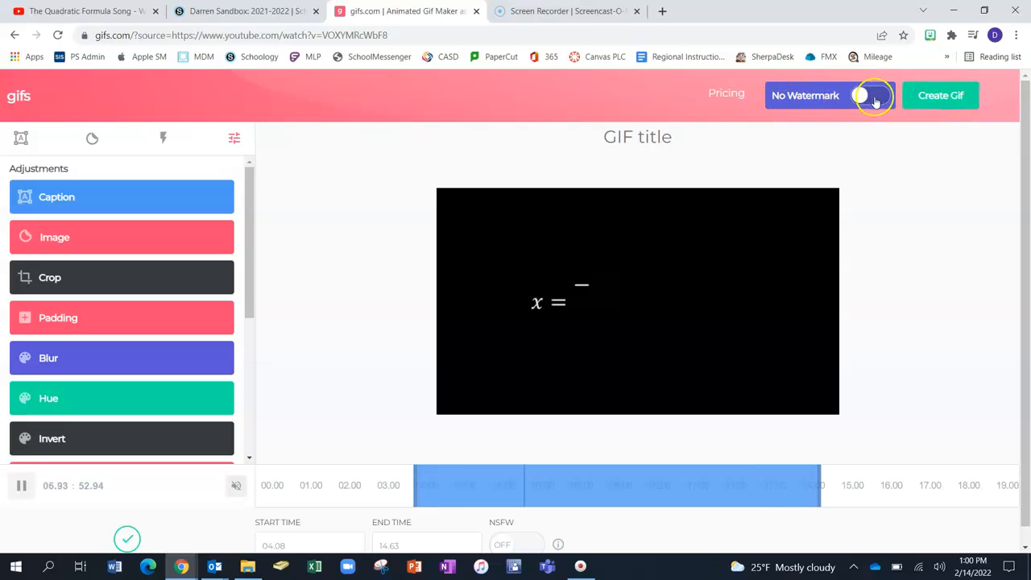
# Create the GIF with the title "Quadratic Formula" and no tags, declining the premium upgrade.
pyautogui.click(955, 98)
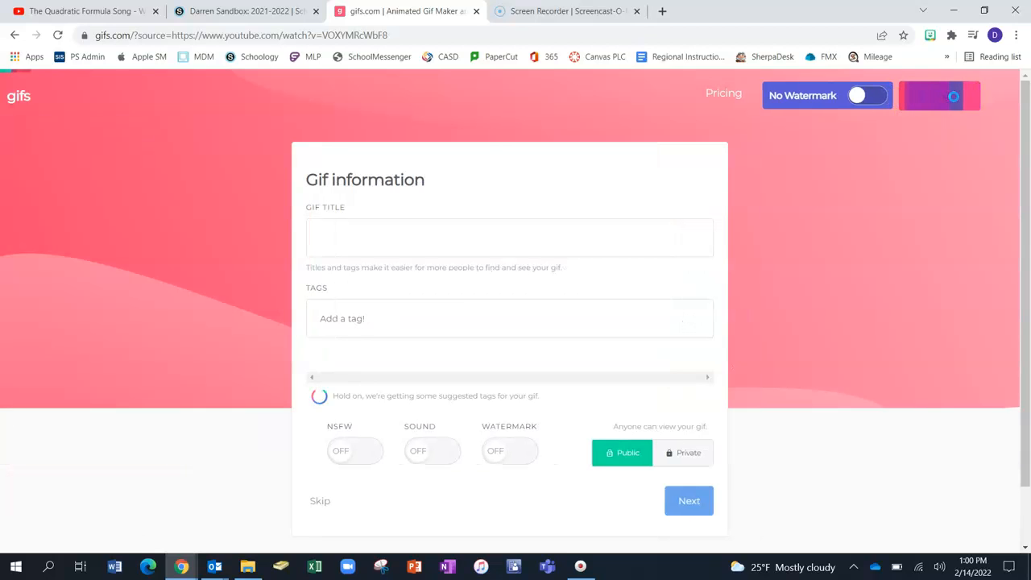
pyautogui.click(358, 244)
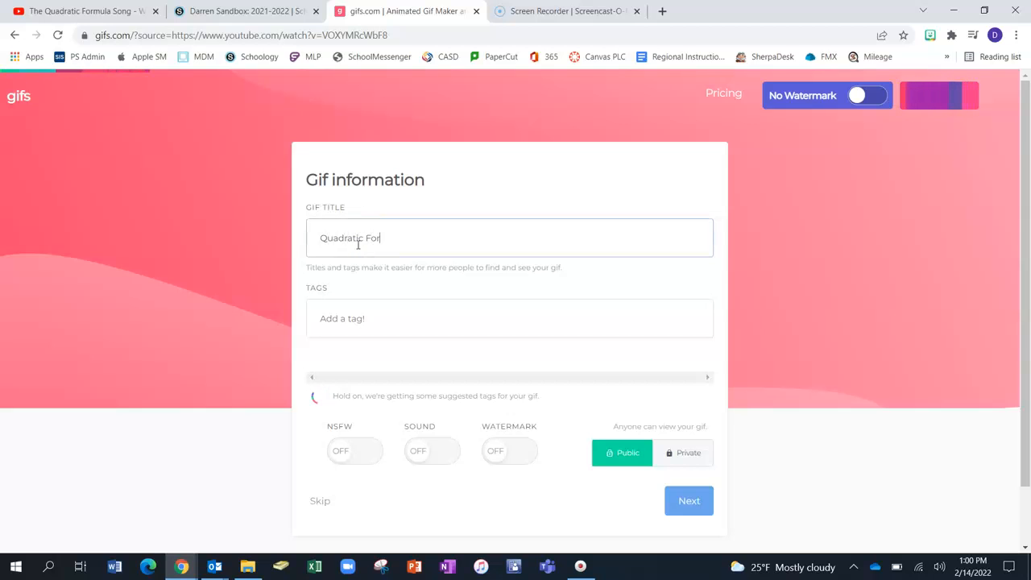
pyautogui.click(361, 322)
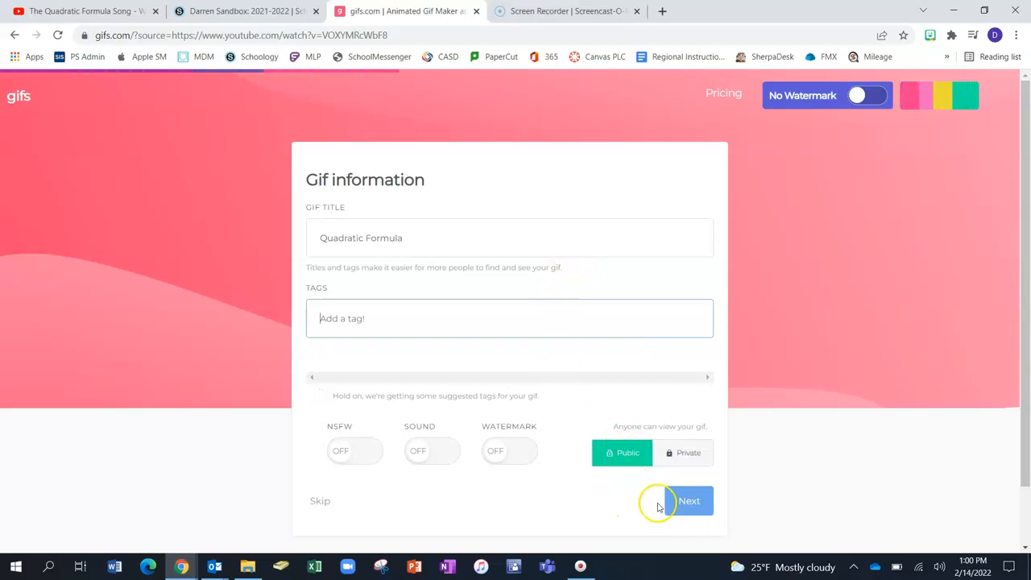
pyautogui.click(696, 504)
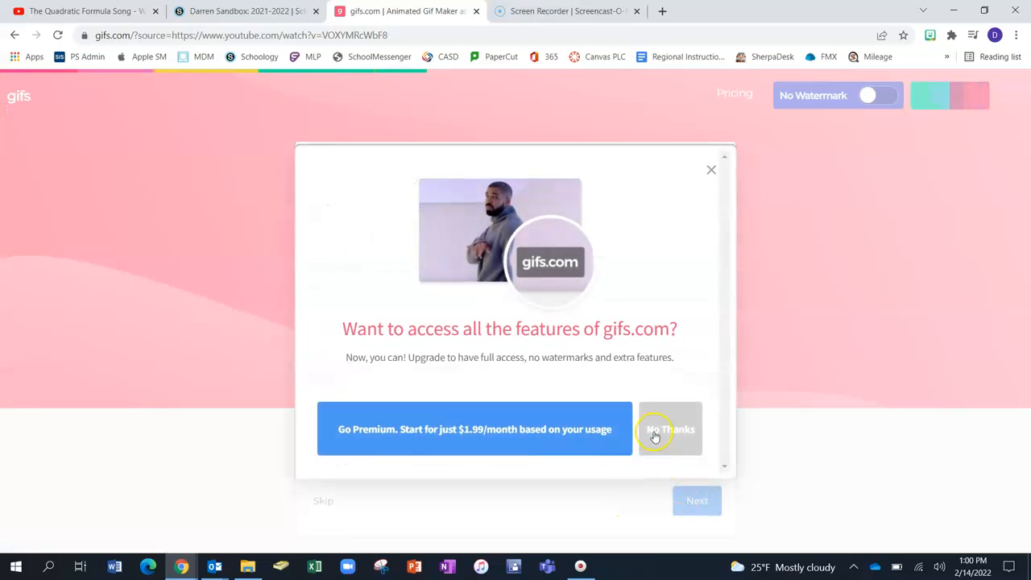
pyautogui.click(670, 430)
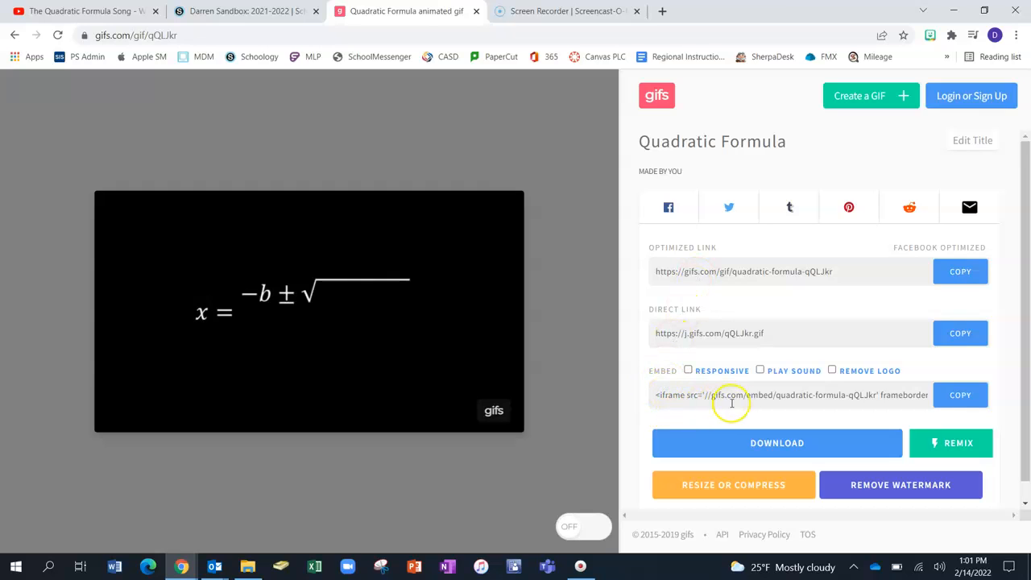
# Enable sound playback for the GIF's embed and copy the embed code.
pyautogui.click(759, 372)
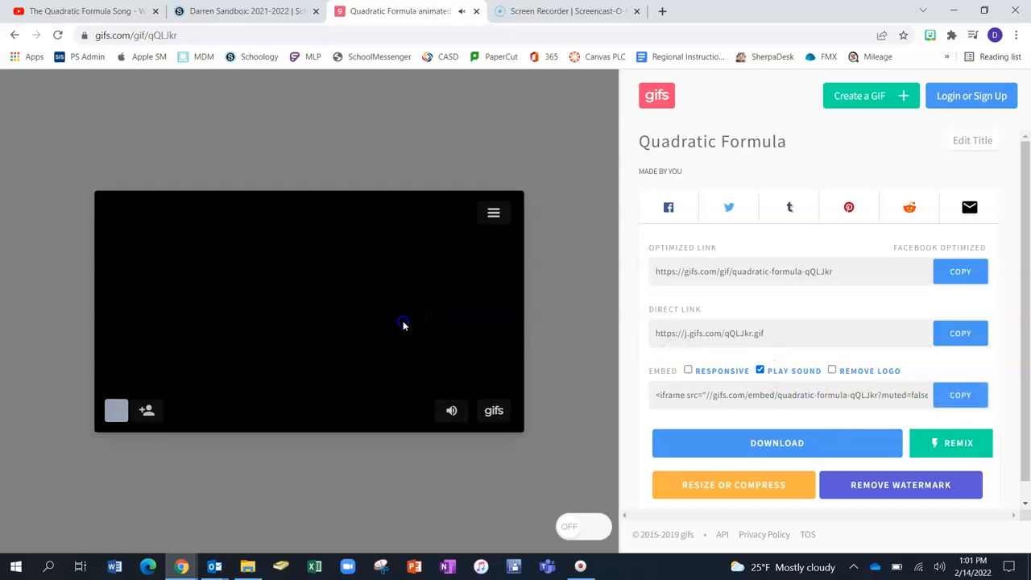
pyautogui.click(966, 399)
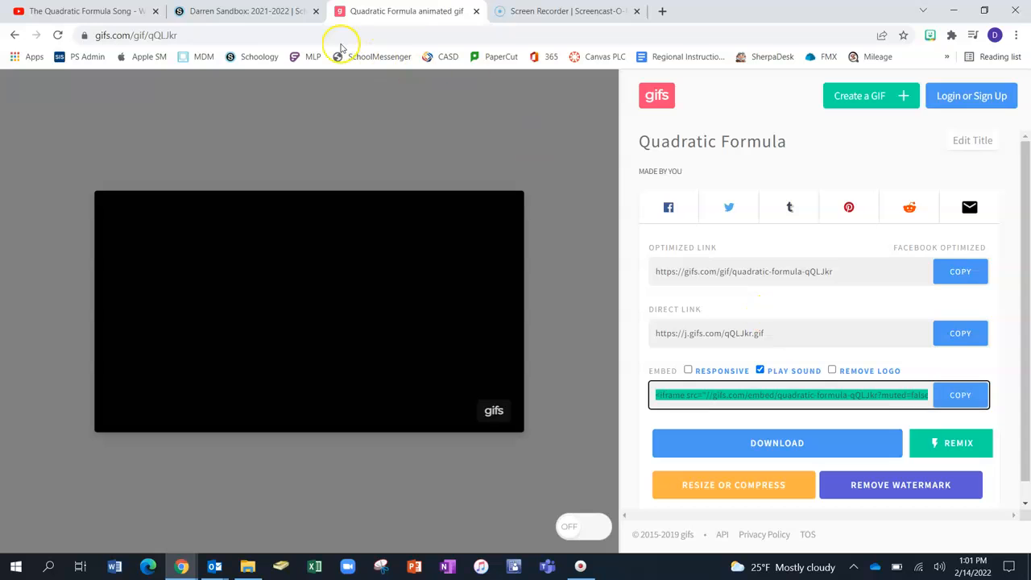
# Switch to the Schoology sandbox course and start a new page titled "Quadratic Formula Song".
pyautogui.click(277, 12)
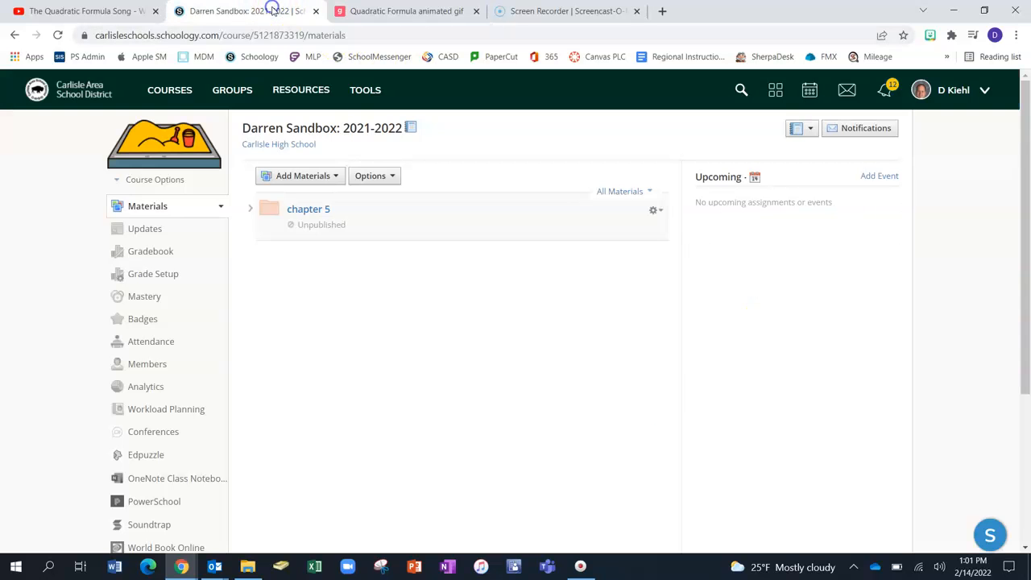
pyautogui.click(313, 176)
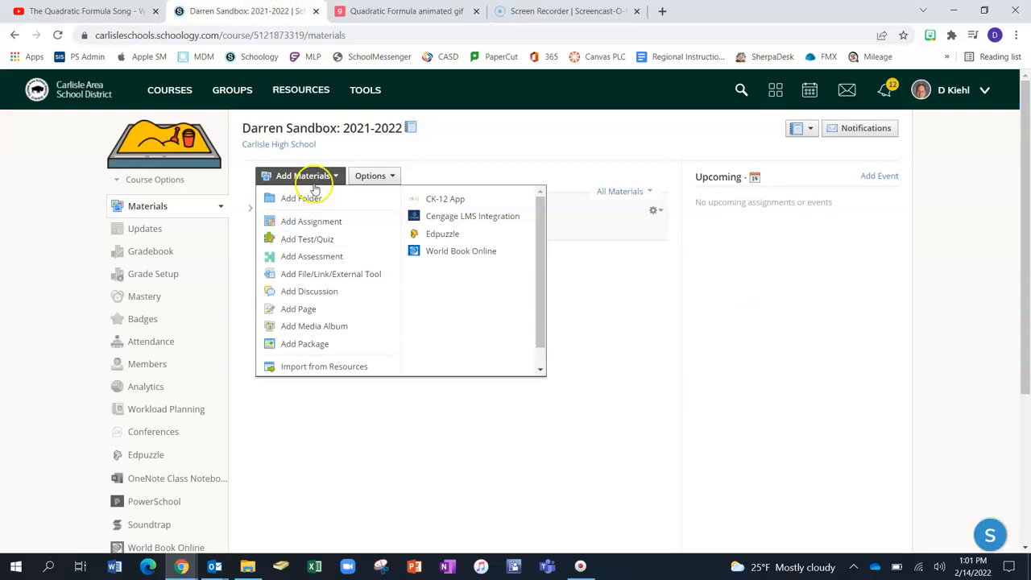
pyautogui.click(309, 308)
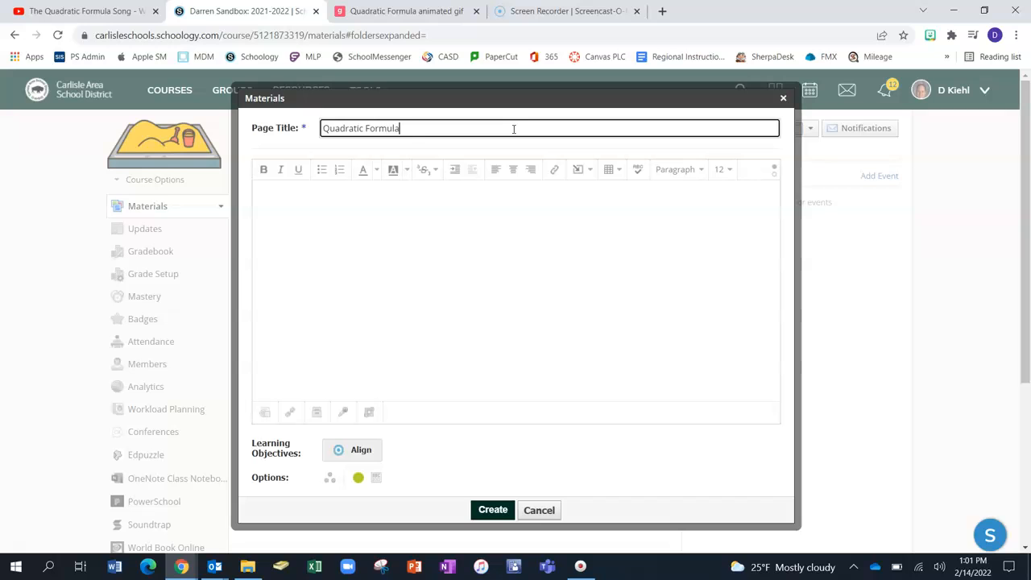
pyautogui.click(440, 229)
# Insert the copied GIF embed code as web media in the page body and create the page.
pyautogui.click(583, 173)
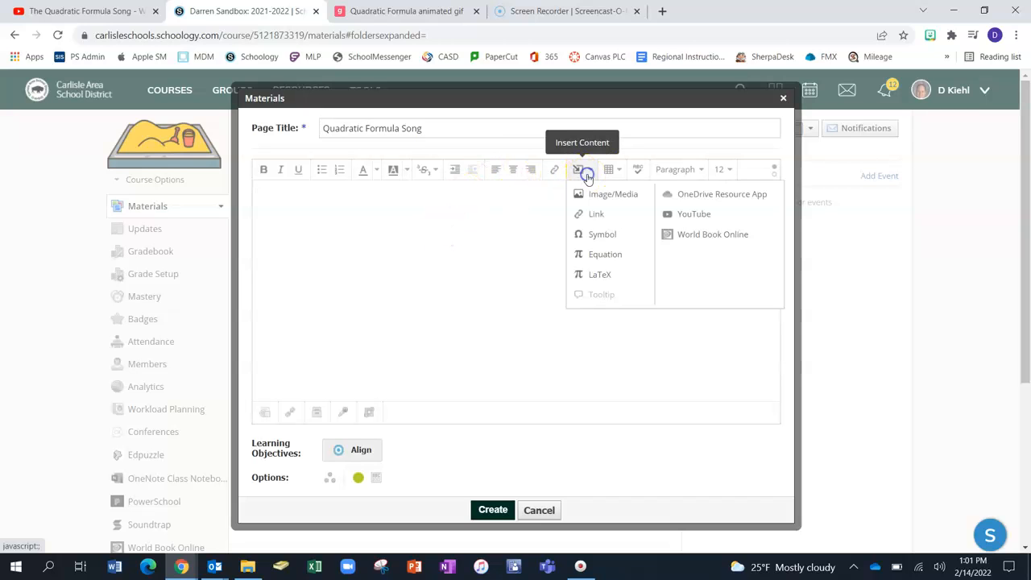
pyautogui.click(585, 170)
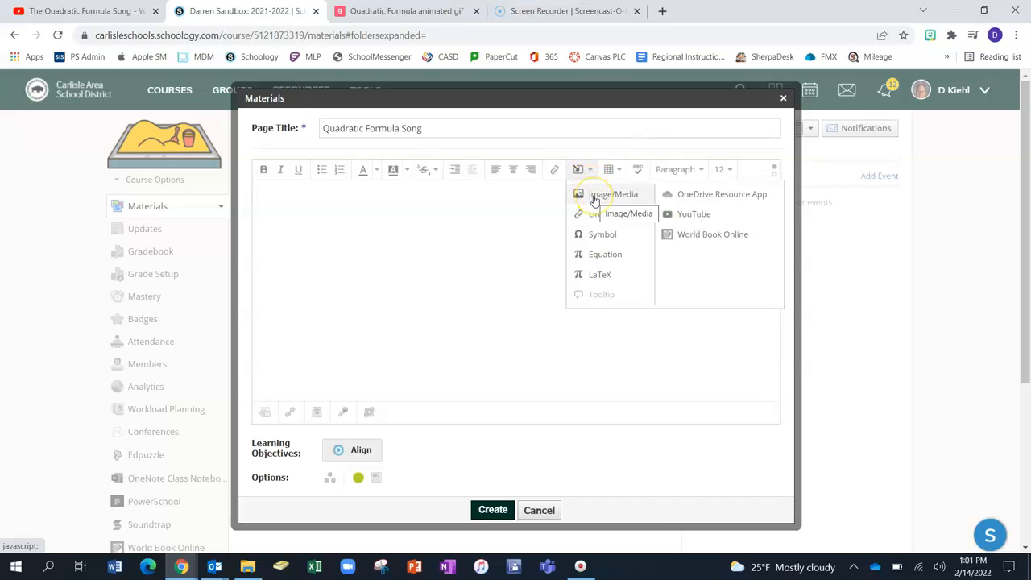
pyautogui.click(593, 197)
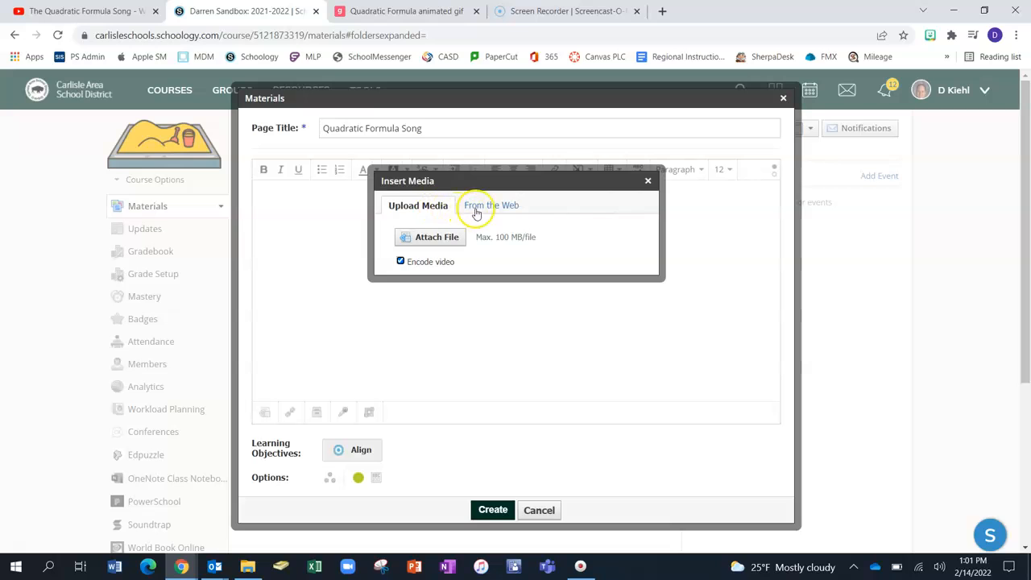
pyautogui.click(477, 207)
pyautogui.click(529, 224)
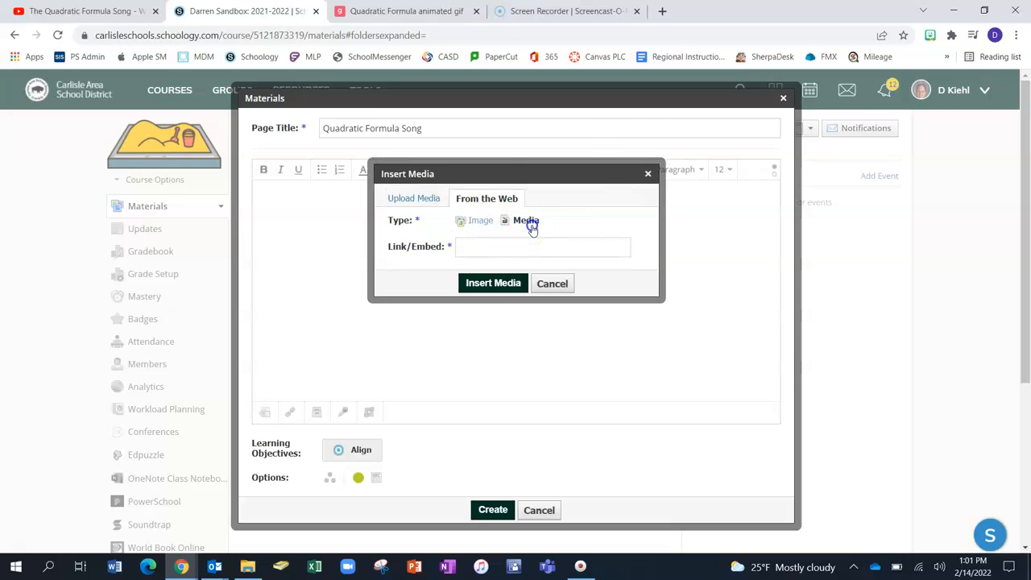
pyautogui.click(495, 256)
pyautogui.hotkey('ctrl', 'v')
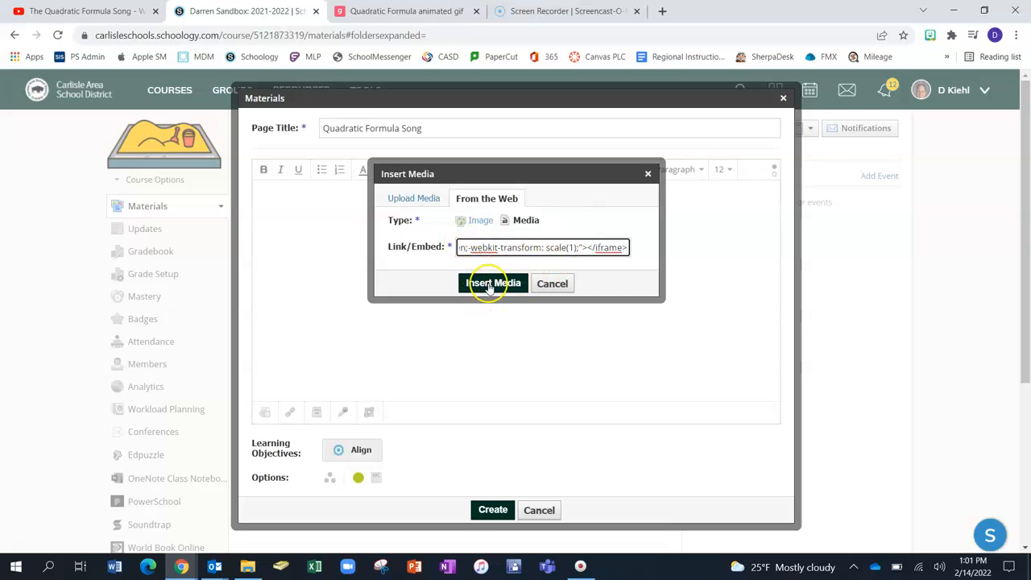
pyautogui.click(490, 285)
pyautogui.click(490, 511)
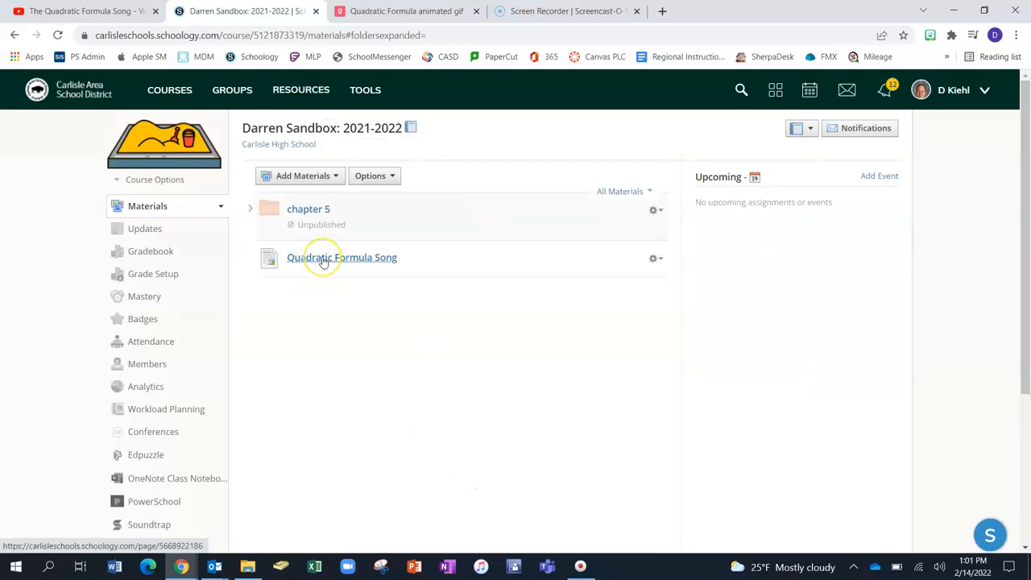
# Open the Quadratic Formula Song page and dismiss the ad on the embedded GIF to check its playback.
pyautogui.click(322, 257)
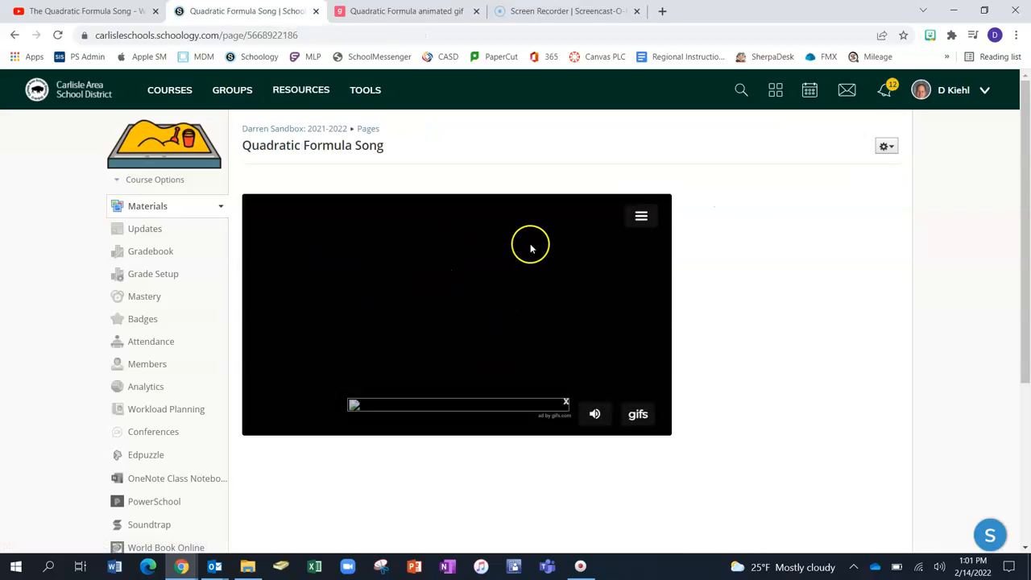
pyautogui.click(567, 402)
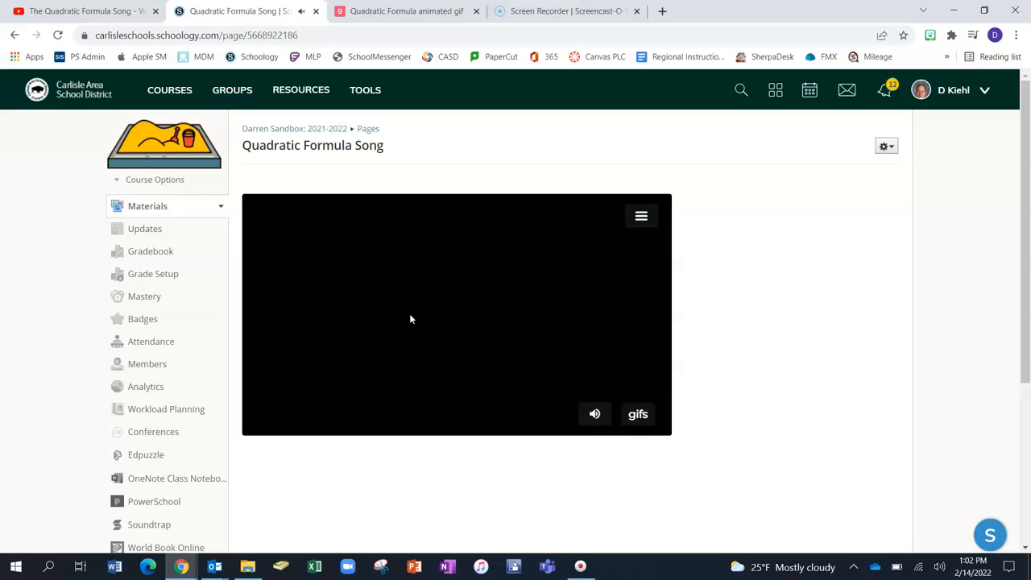
# Return to the gifs.com GIF page and reveal its full web address.
pyautogui.click(423, 10)
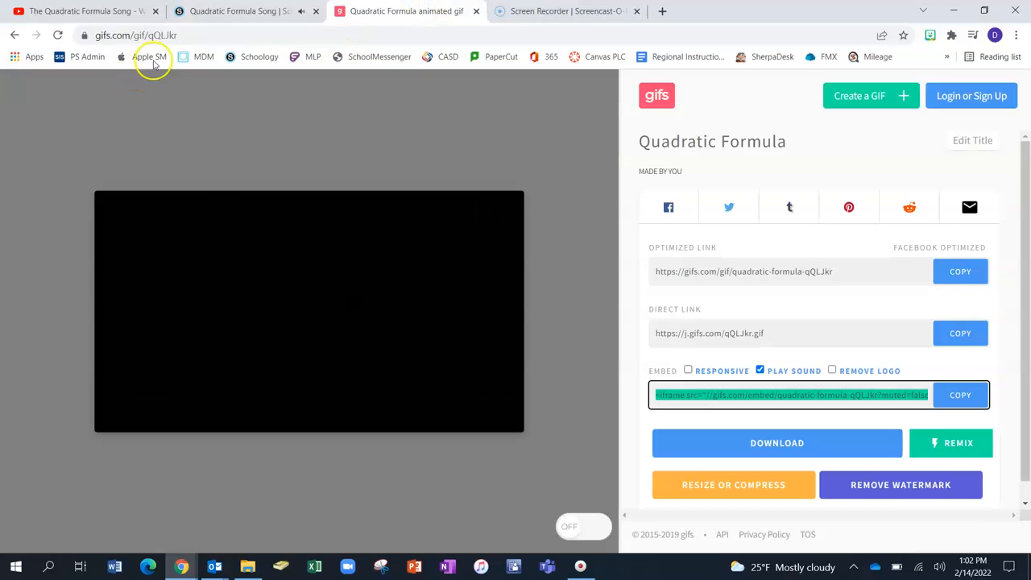
pyautogui.click(141, 36)
pyautogui.click(129, 35)
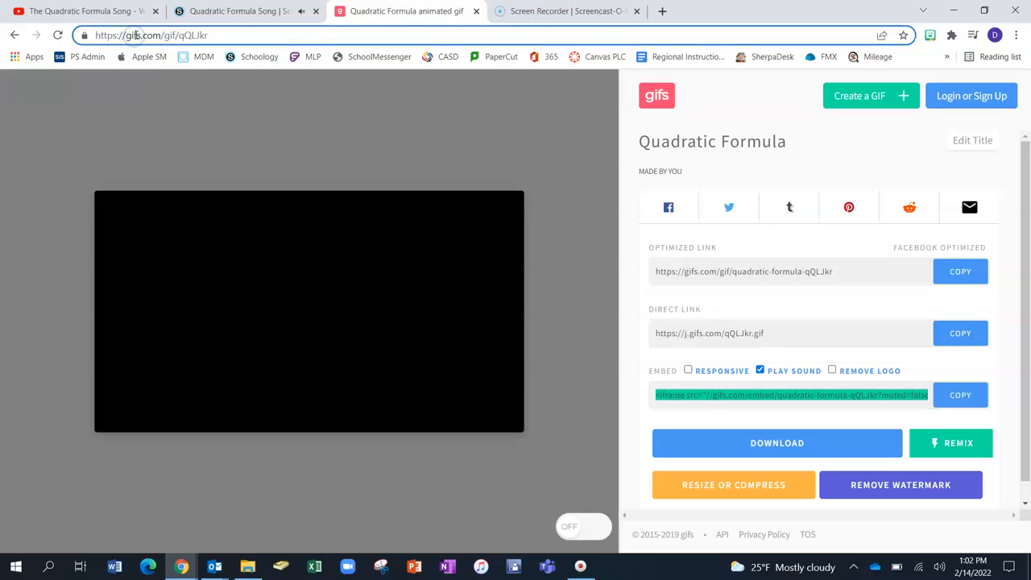